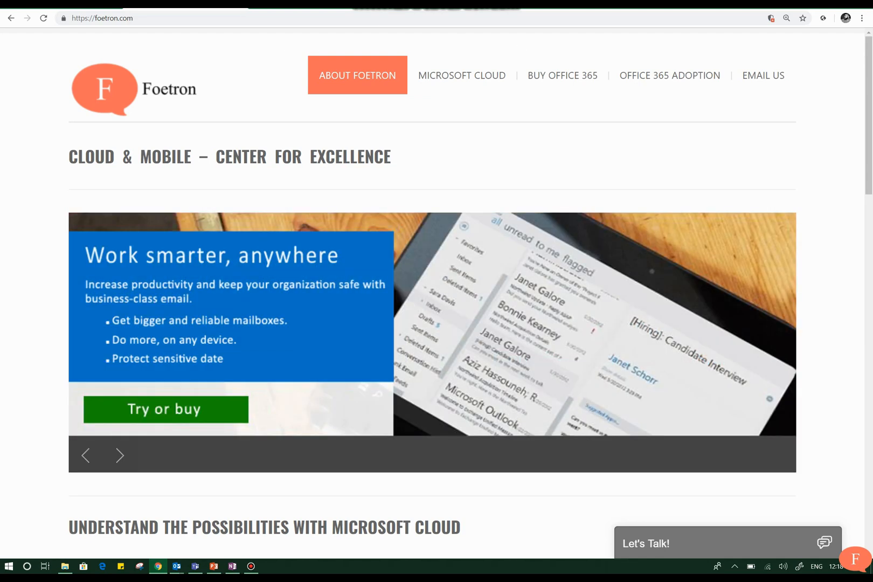
Step: Reach the Planner hub from the Office 365 home page's Apps section
click(98, 8)
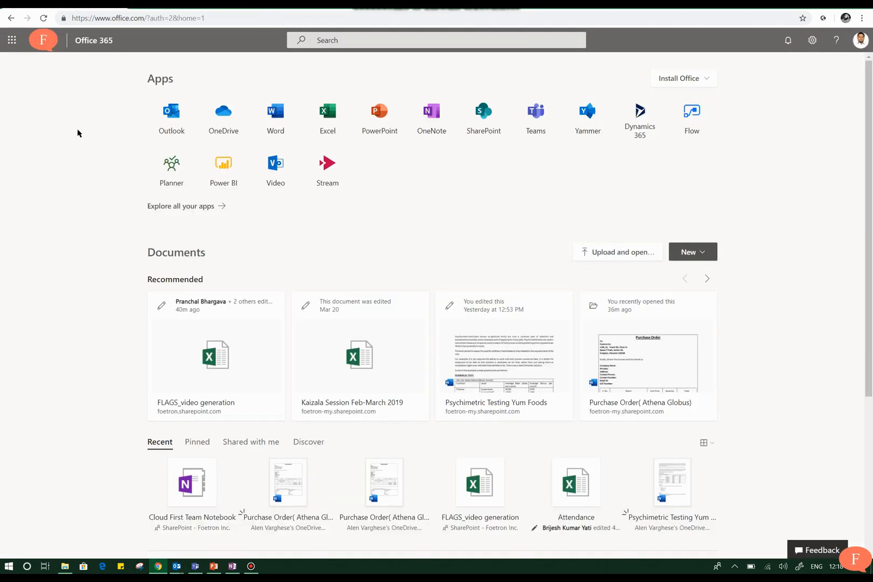
click(170, 177)
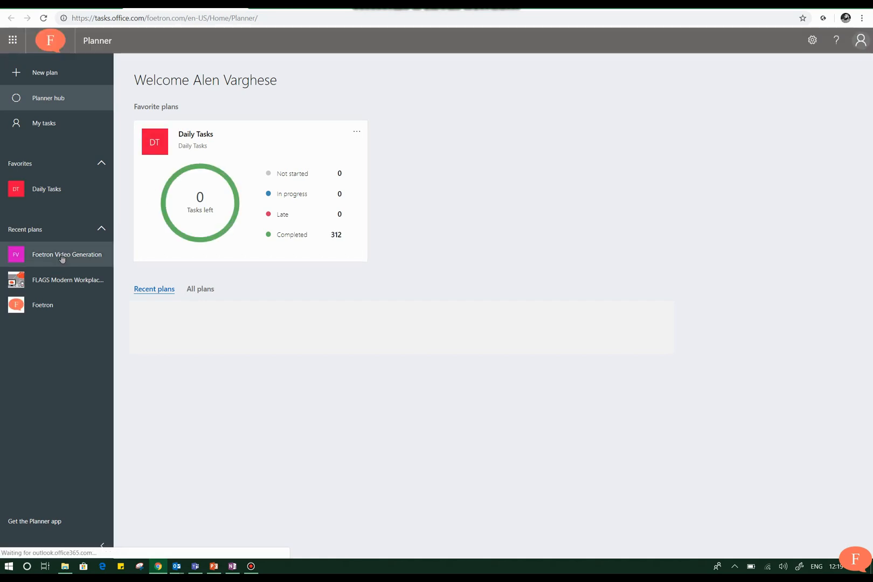
Step: In the Foetron Video Generation plan, start adding an attachment to the Video on Planner task
click(62, 258)
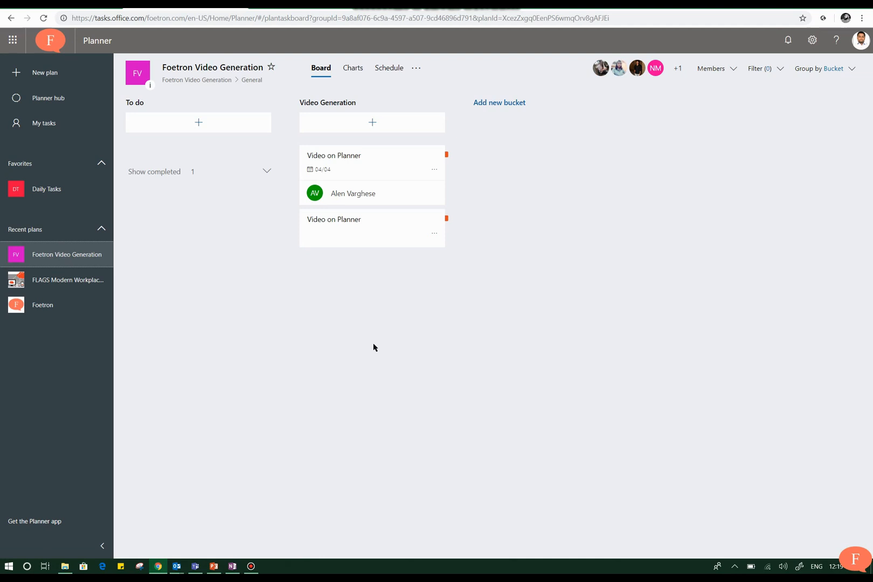
click(361, 162)
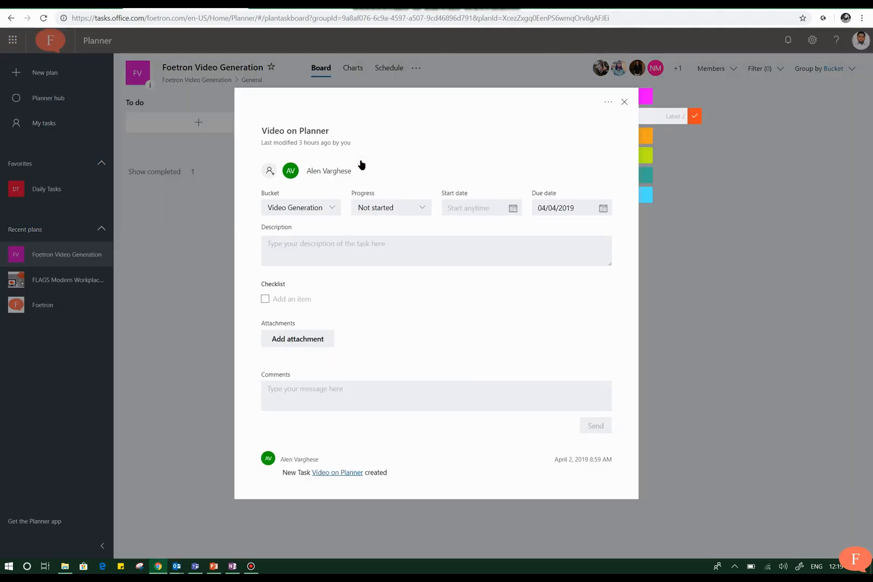
click(313, 340)
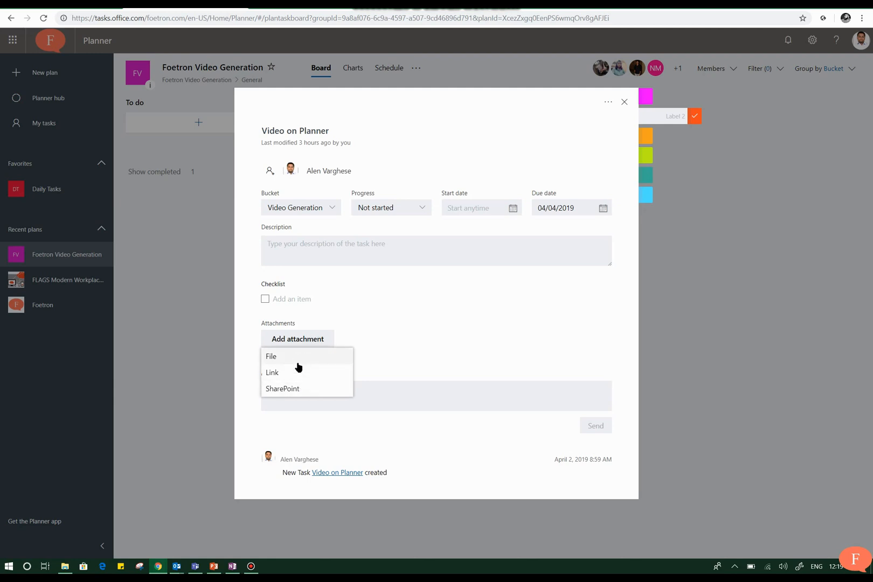
Step: Choose Test 2 from the OneDrive - Foetron Inc Demonstration folder as the file to attach
click(299, 360)
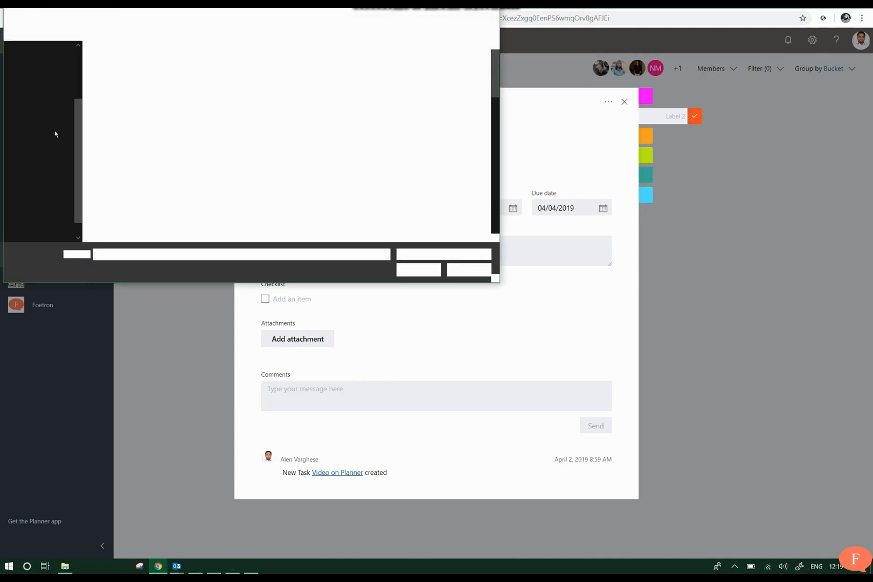
click(42, 119)
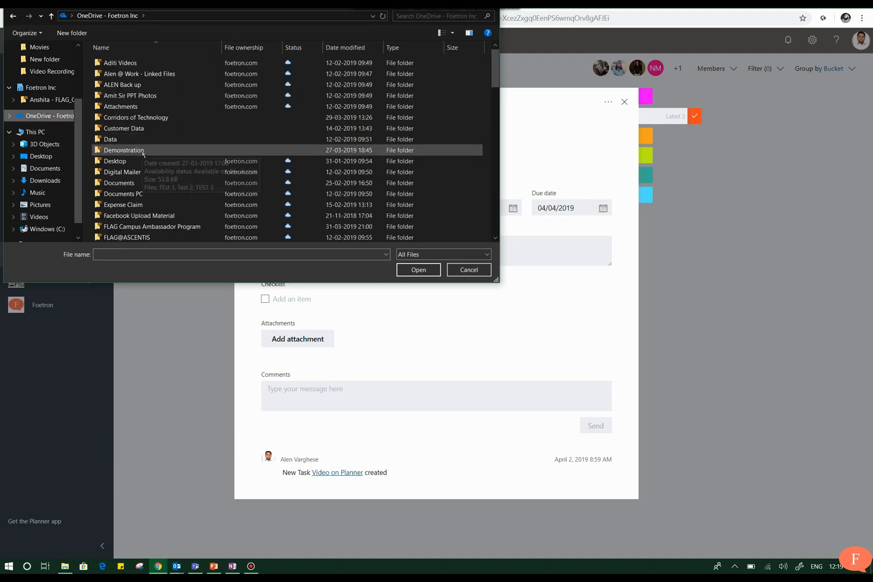
click(144, 152)
double_click(144, 152)
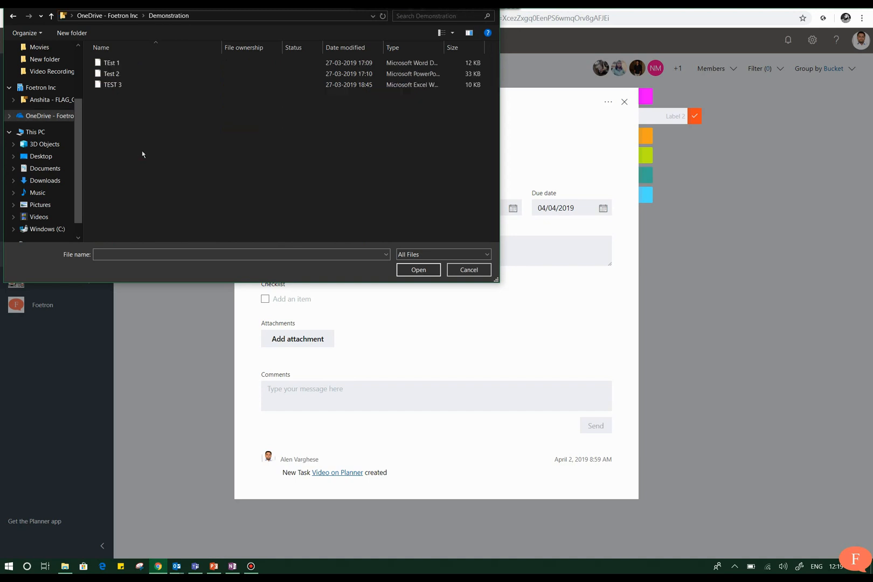
click(126, 74)
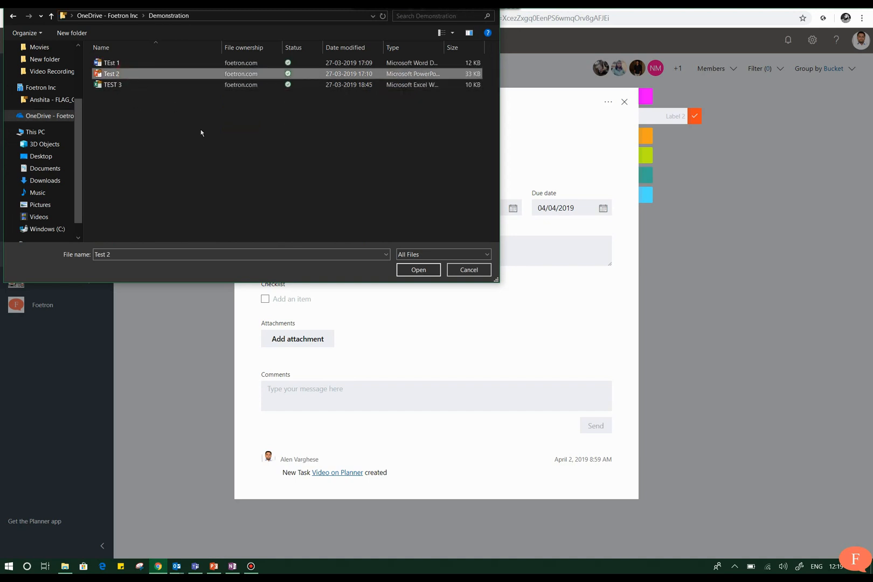
click(418, 271)
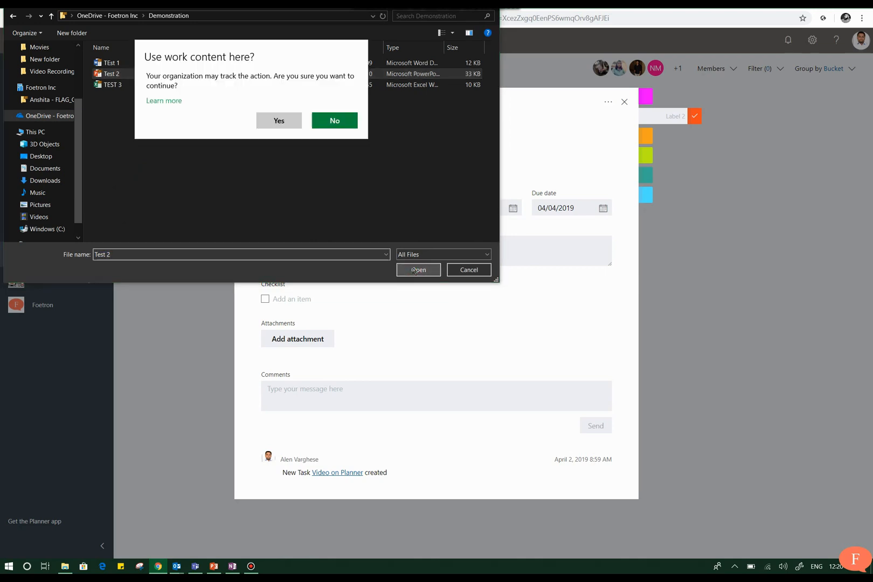
Step: Confirm the work-content prompt so Test 2.pptx attaches to the task
click(286, 121)
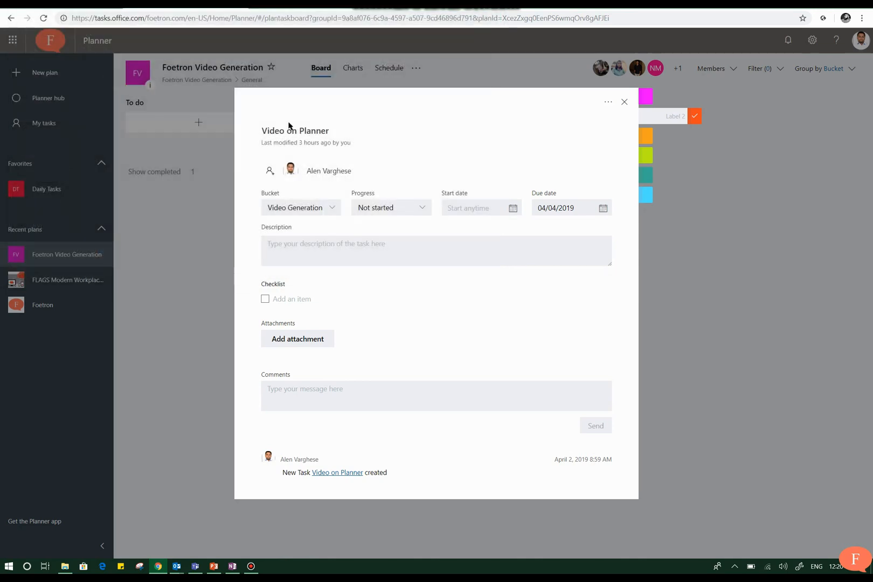